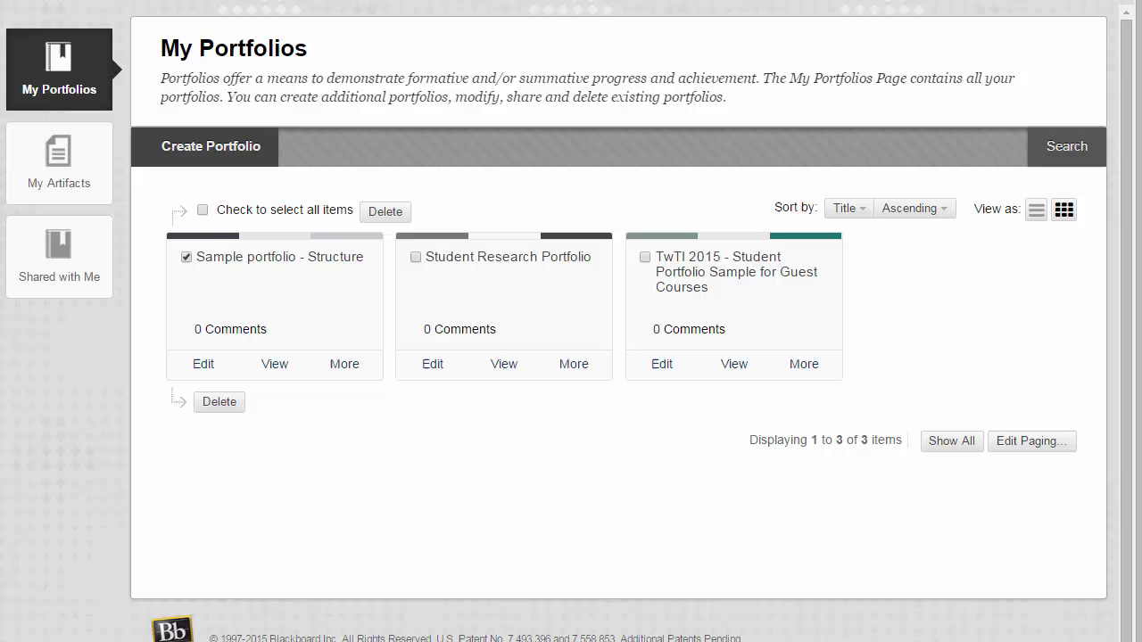
Open the "Sample portfolio - Structure" portfolio for editing and rename Page 1 as "About me".
{"action": "left_click", "coordinate": [202, 366]}
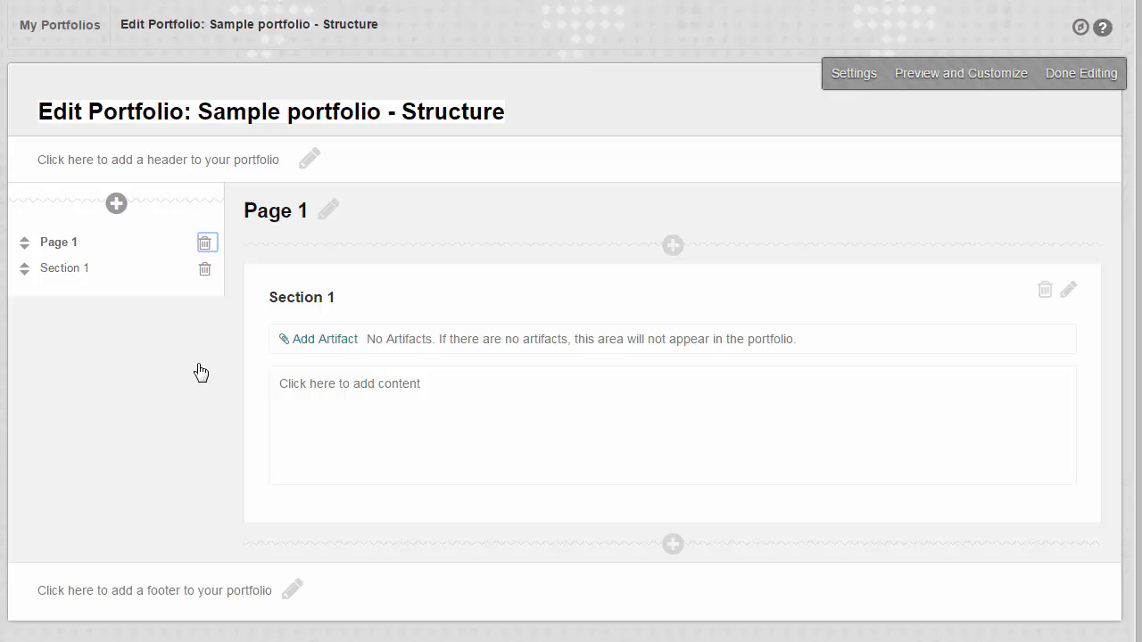
{"action": "left_click", "coordinate": [329, 210]}
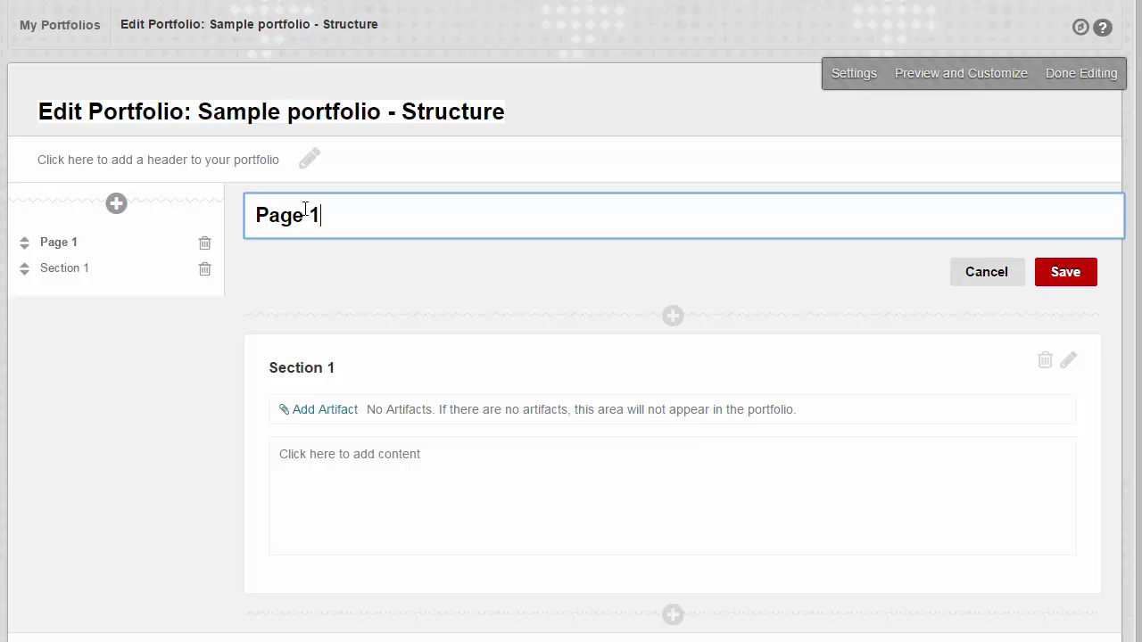
{"action": "key", "text": "BackSpace"}
{"action": "key", "text": "BackSpace"}
{"action": "key", "text": "BackSpace"}
{"action": "key", "text": "BackSpace"}
{"action": "key", "text": "BackSpace"}
{"action": "key", "text": "BackSpace"}
{"action": "type", "text": "About me"}
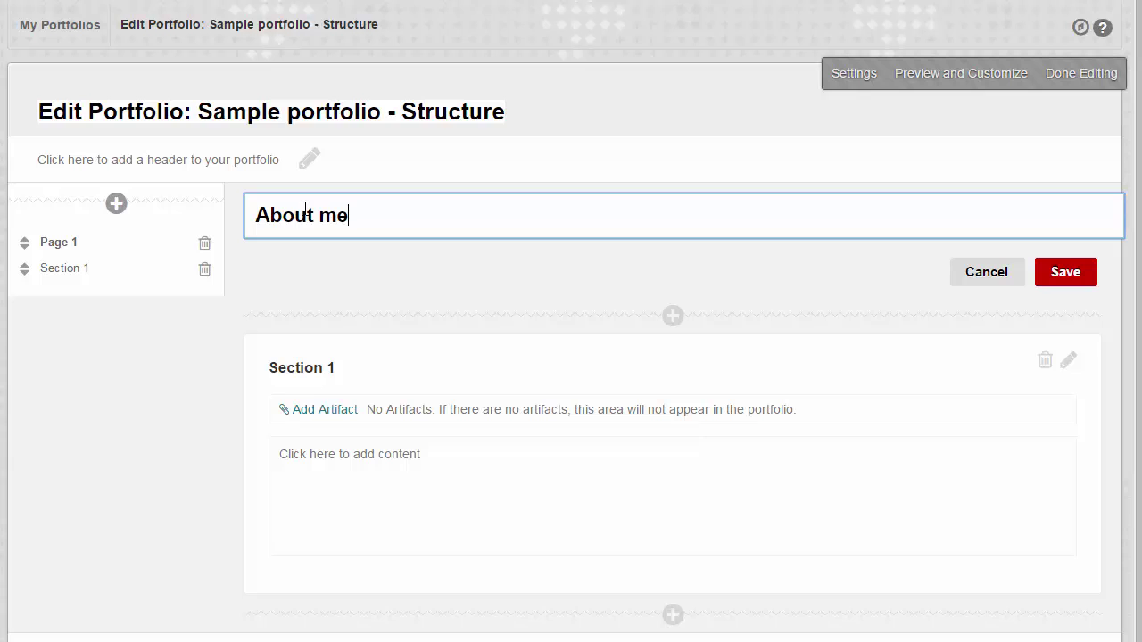
{"action": "left_click", "coordinate": [1065, 273]}
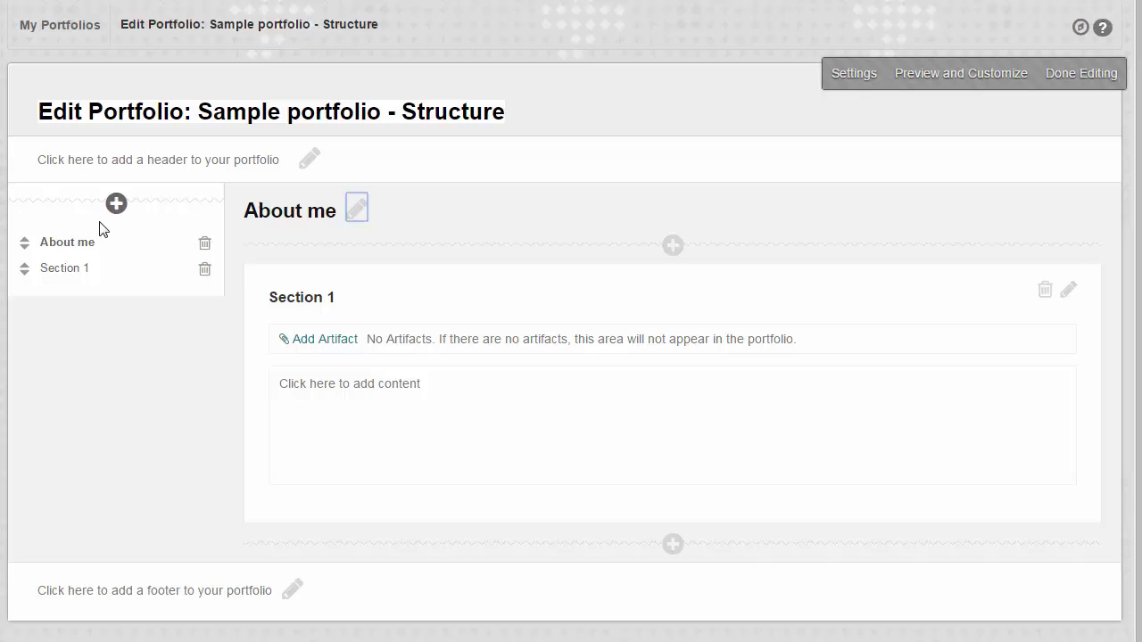
Add a second page to the portfolio and name it "Goals".
{"action": "left_click", "coordinate": [116, 204]}
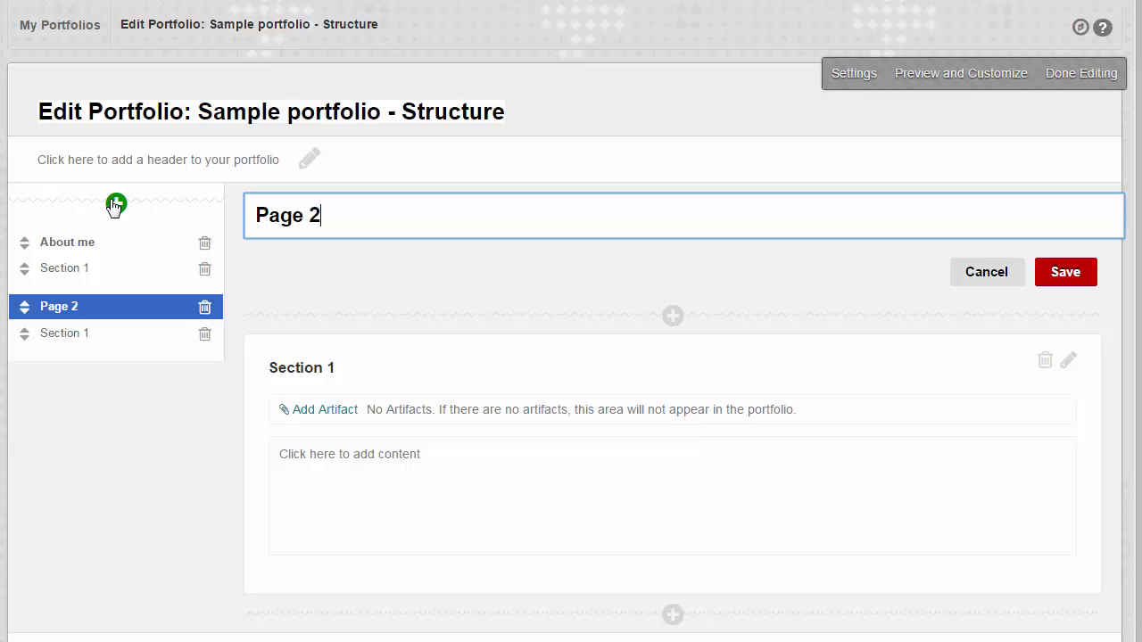
{"action": "key", "text": "BackSpace"}
{"action": "key", "text": "BackSpace"}
{"action": "key", "text": "BackSpace"}
{"action": "key", "text": "BackSpace"}
{"action": "key", "text": "BackSpace"}
{"action": "key", "text": "BackSpace"}
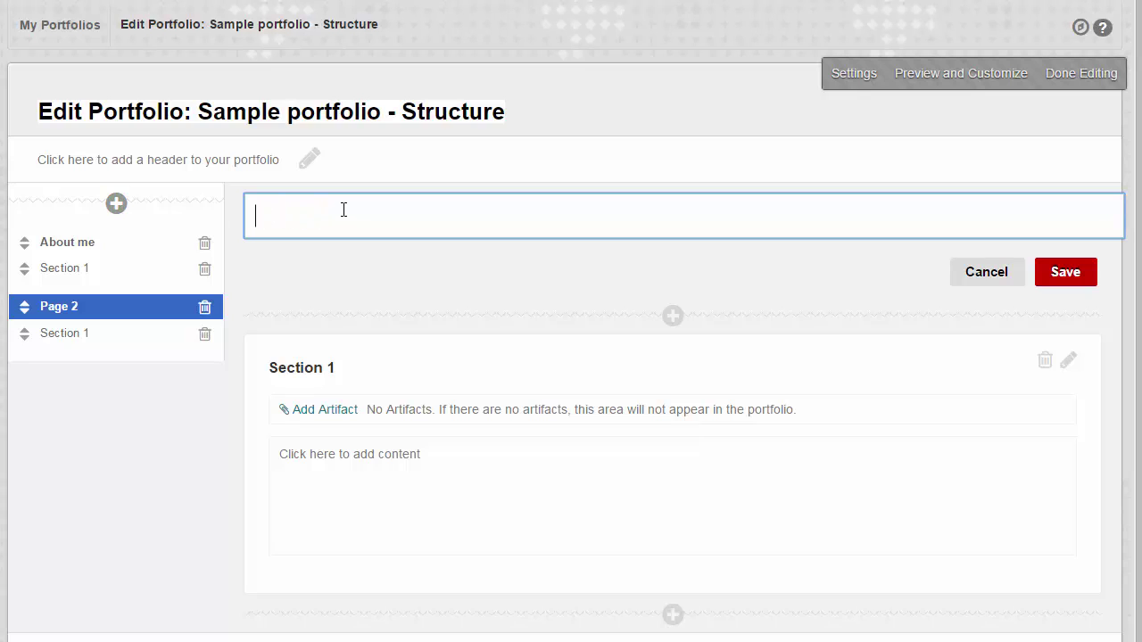
{"action": "type", "text": "Goals"}
{"action": "left_click", "coordinate": [1063, 273]}
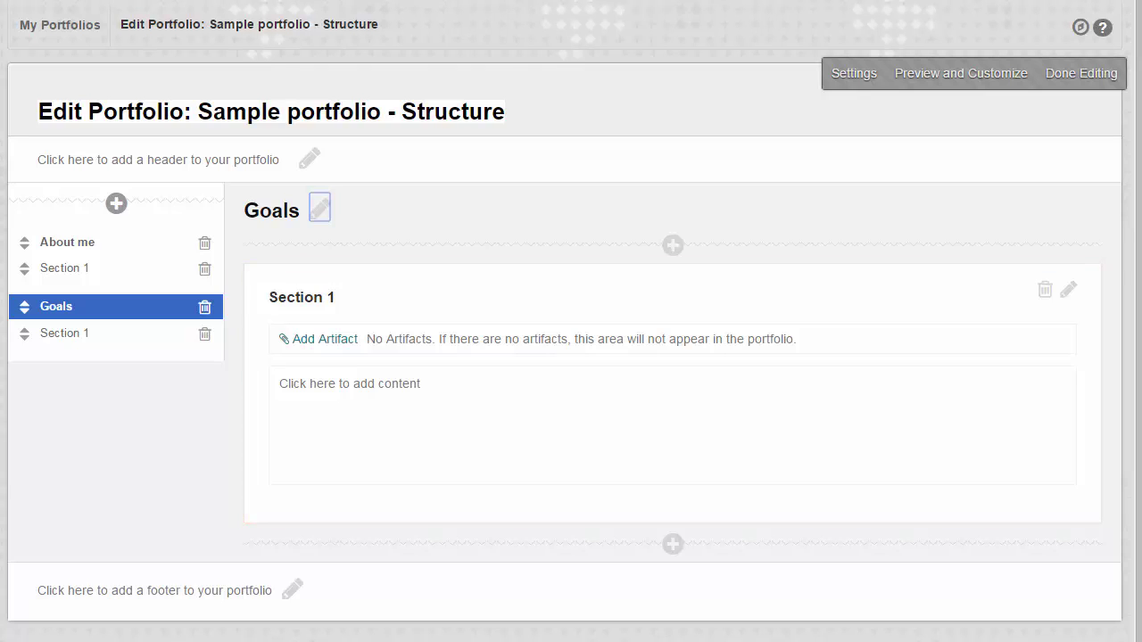
Rename Section 1 of the Goals page as "Professional Goals" and save the section.
{"action": "left_click", "coordinate": [340, 304]}
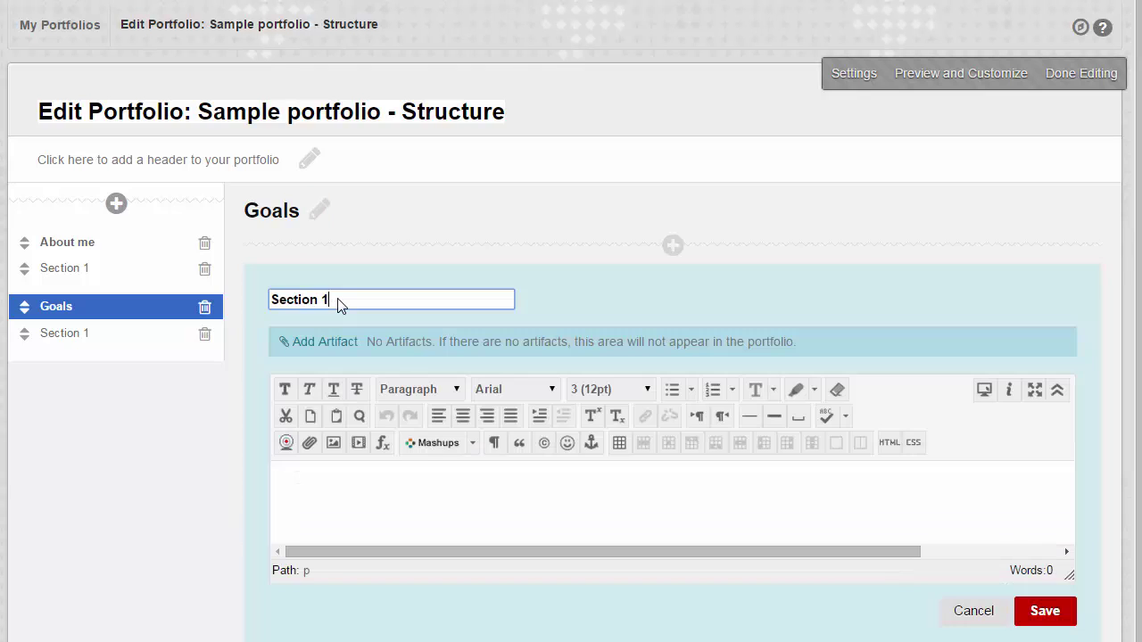
{"action": "key", "text": "BackSpace"}
{"action": "key", "text": "BackSpace"}
{"action": "key", "text": "BackSpace"}
{"action": "key", "text": "BackSpace"}
{"action": "key", "text": "BackSpace"}
{"action": "key", "text": "BackSpace"}
{"action": "key", "text": "BackSpace"}
{"action": "key", "text": "BackSpace"}
{"action": "key", "text": "BackSpace"}
{"action": "type", "text": "Professional Goals"}
{"action": "left_click", "coordinate": [1035, 612]}
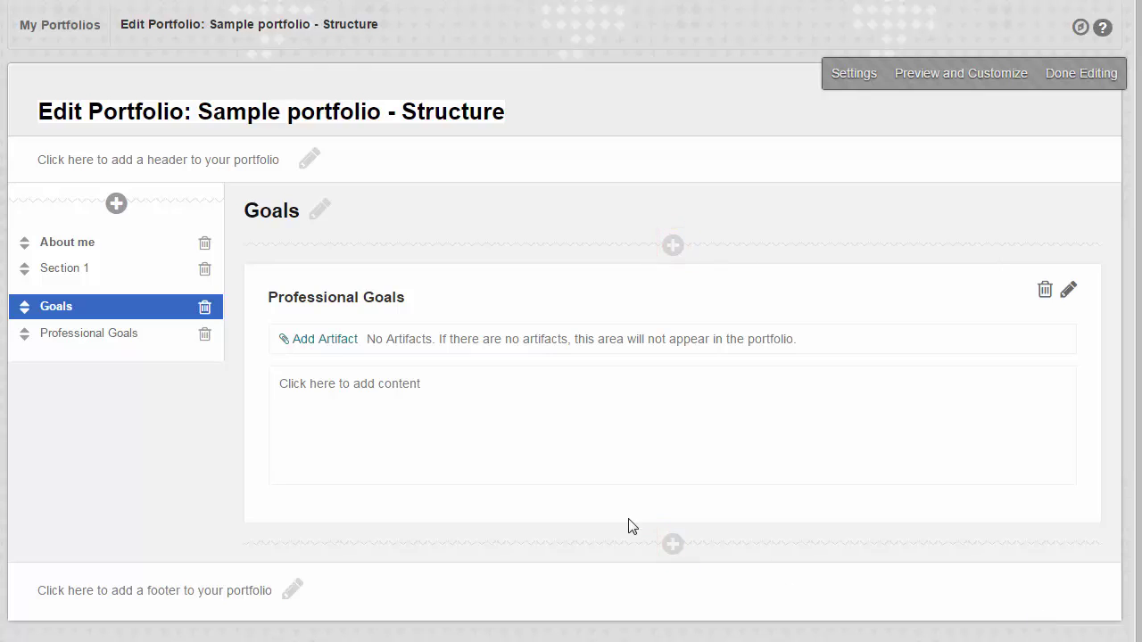
Add a new section below Professional Goals on the Goals page and name it "Learning Goals".
{"action": "left_click", "coordinate": [672, 545]}
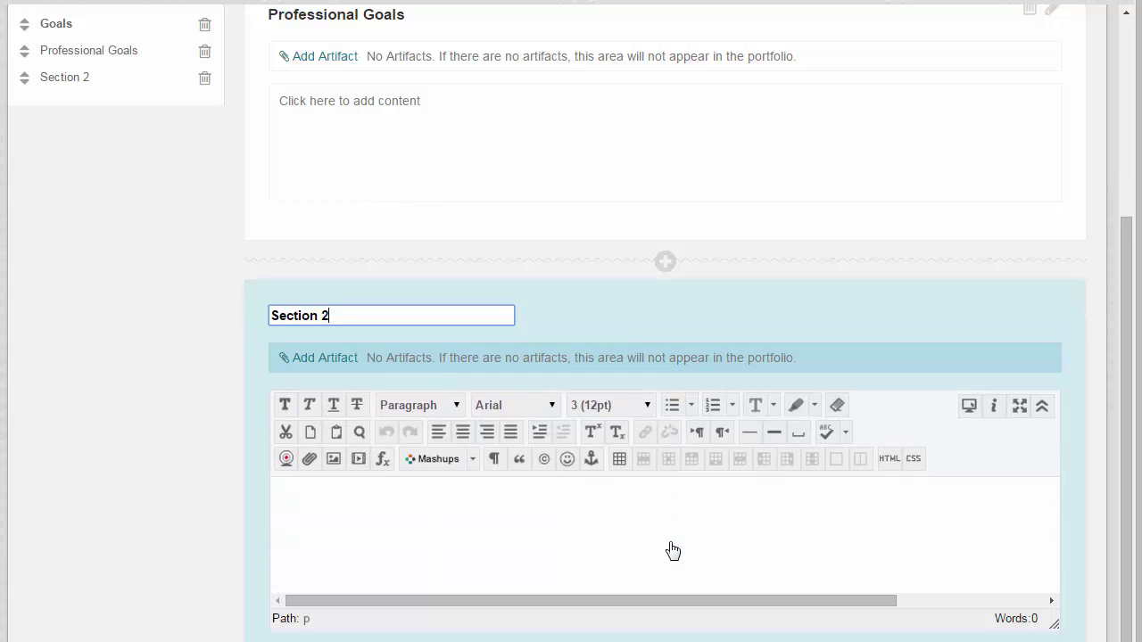
{"action": "key", "text": "BackSpace"}
{"action": "key", "text": "BackSpace"}
{"action": "key", "text": "BackSpace"}
{"action": "key", "text": "BackSpace"}
{"action": "key", "text": "BackSpace"}
{"action": "key", "text": "BackSpace"}
{"action": "key", "text": "BackSpace"}
{"action": "key", "text": "BackSpace"}
{"action": "key", "text": "BackSpace"}
{"action": "type", "text": "Learning Goals"}
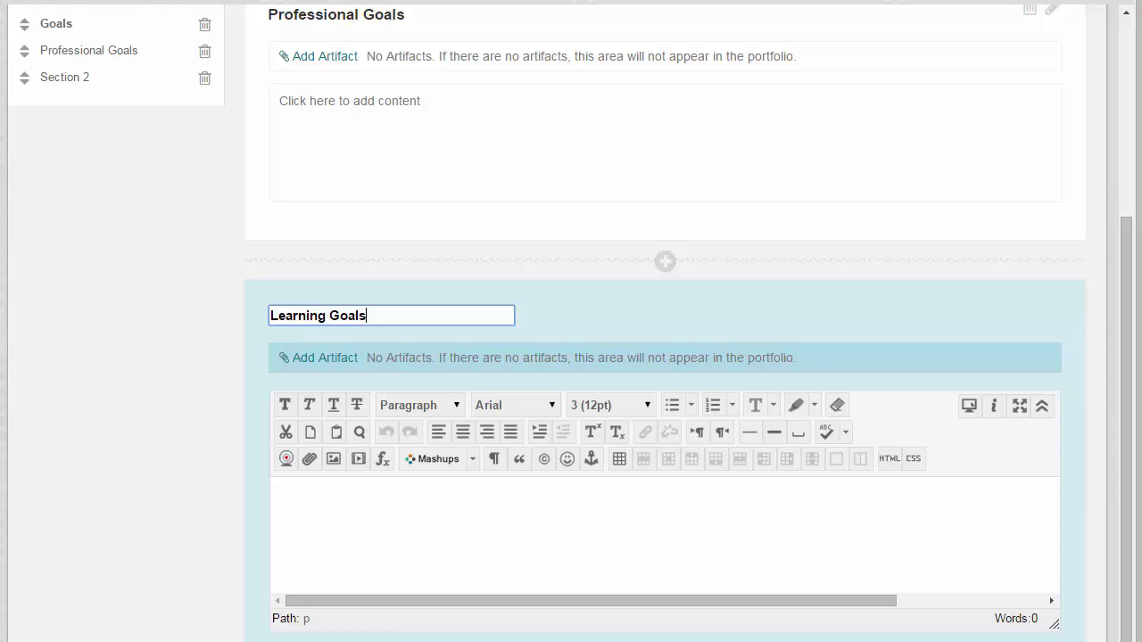
{"action": "key", "text": "Return"}
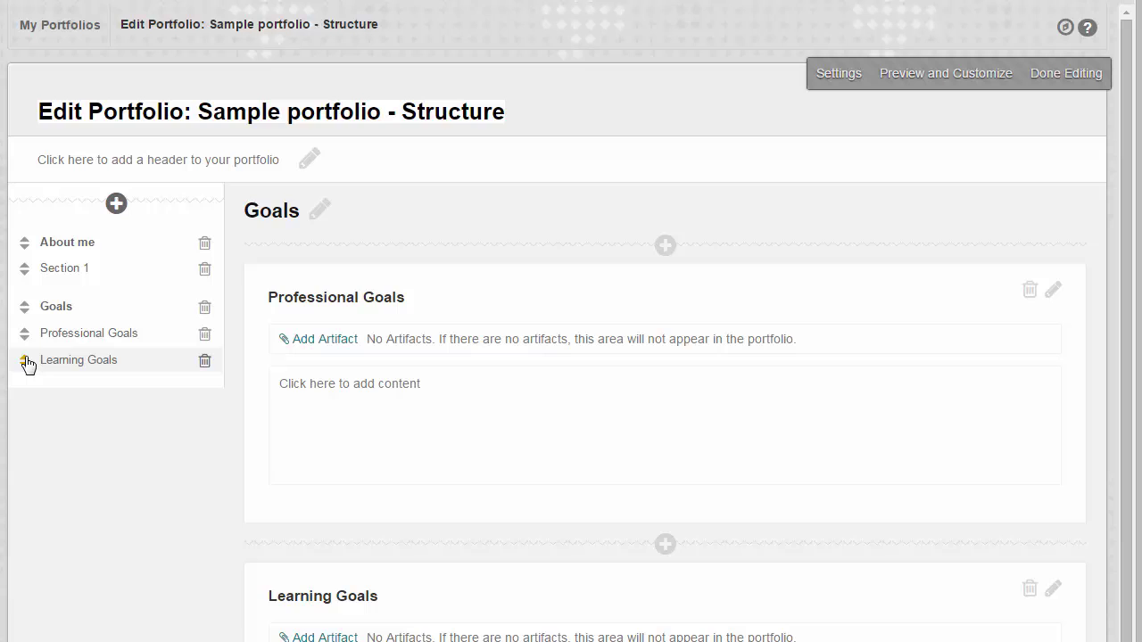
Move the Learning Goals section above Professional Goals, and delete the Professional Goals section.
{"action": "left_click_drag", "start_coordinate": [25, 363], "coordinate": [27, 330]}
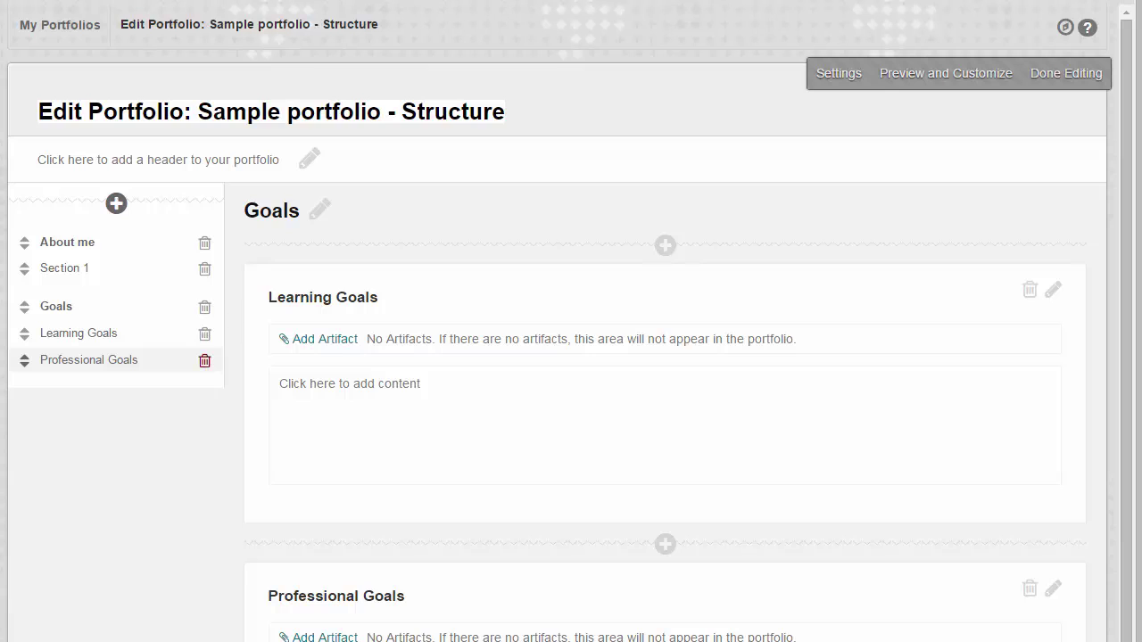
{"action": "left_click", "coordinate": [204, 359]}
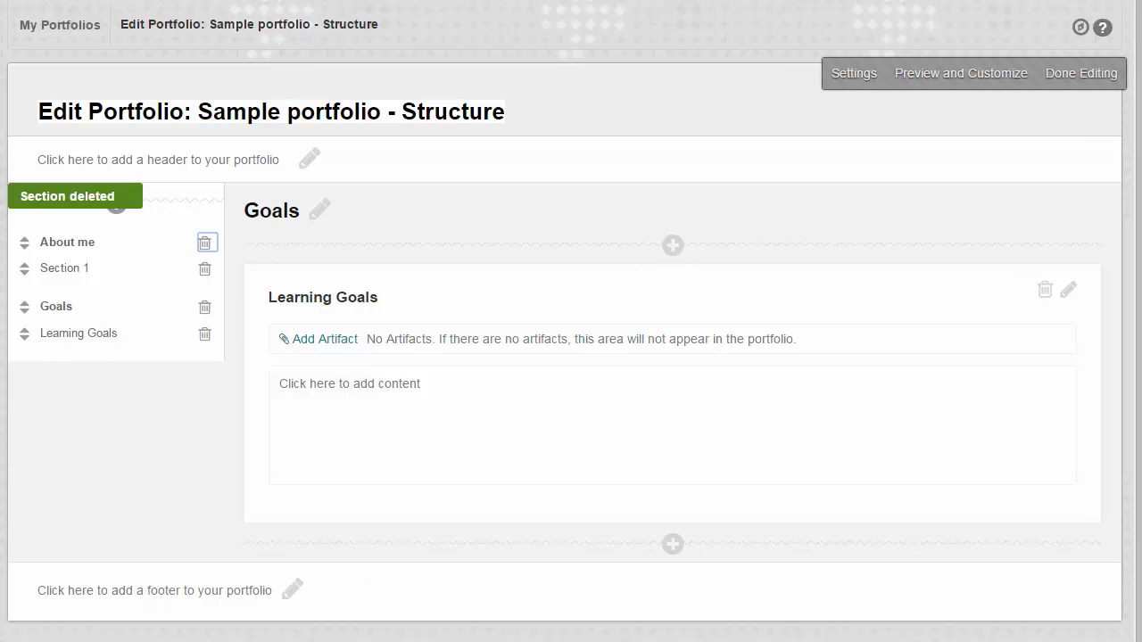